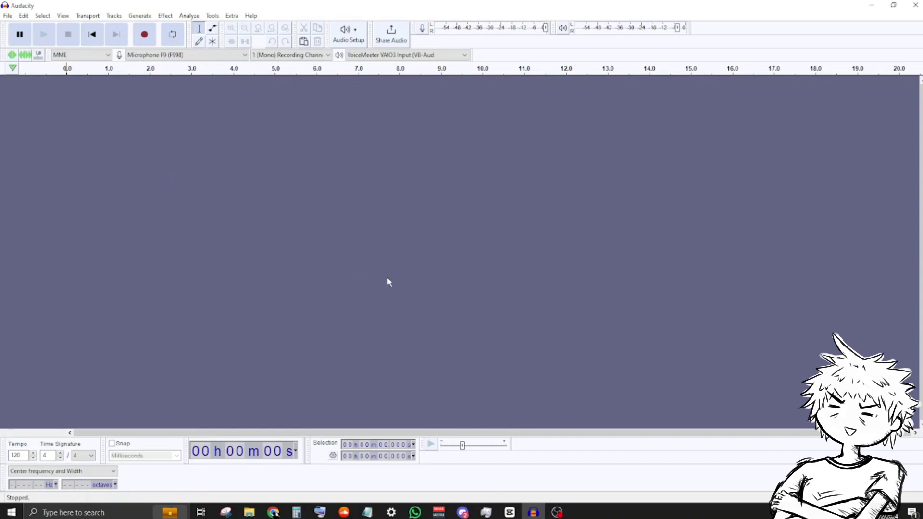
Drag SOUNDWAVE CARRIER NAILED.mp3 from Music > voice into Audacity as a stereo track
click(249, 512)
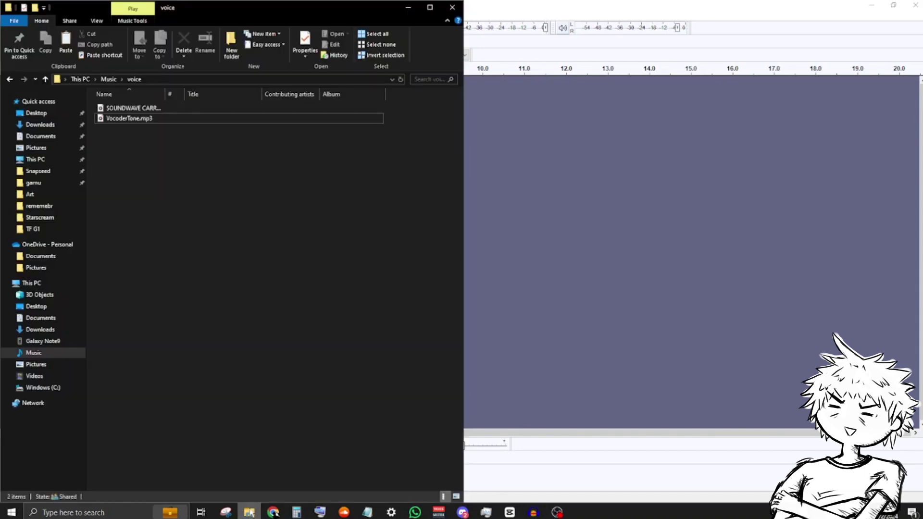
drag(165, 9, 709, 37)
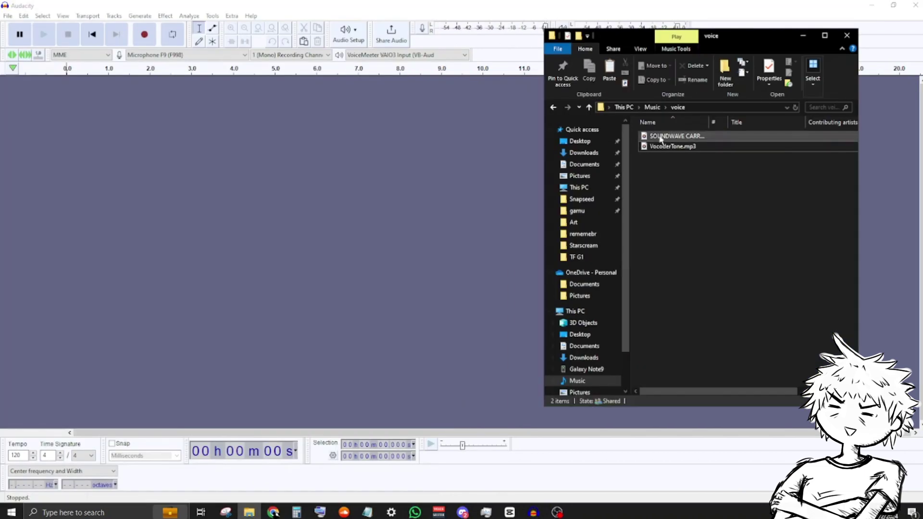
click(683, 137)
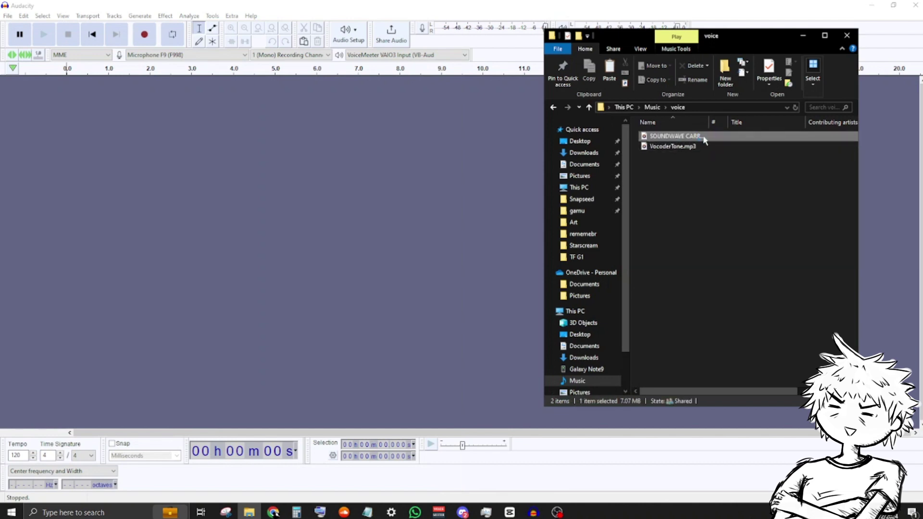
drag(707, 124, 746, 124)
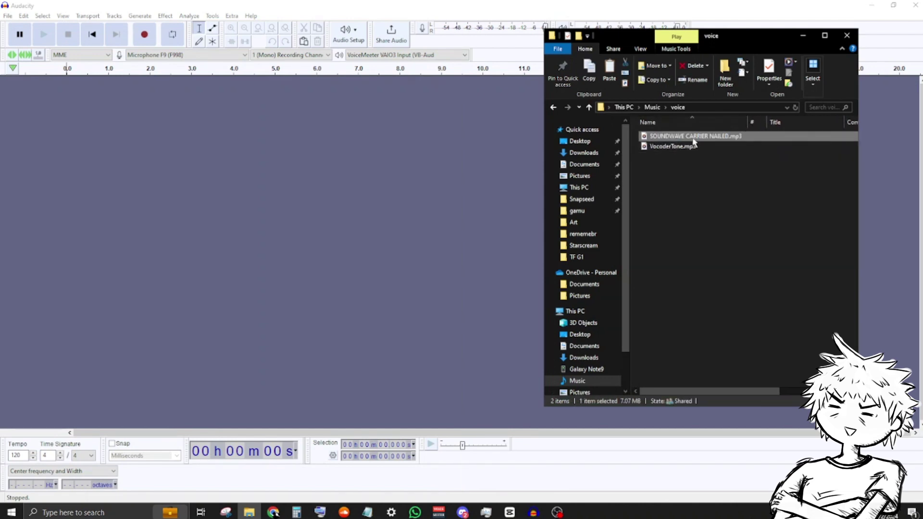
drag(503, 162, 80, 176)
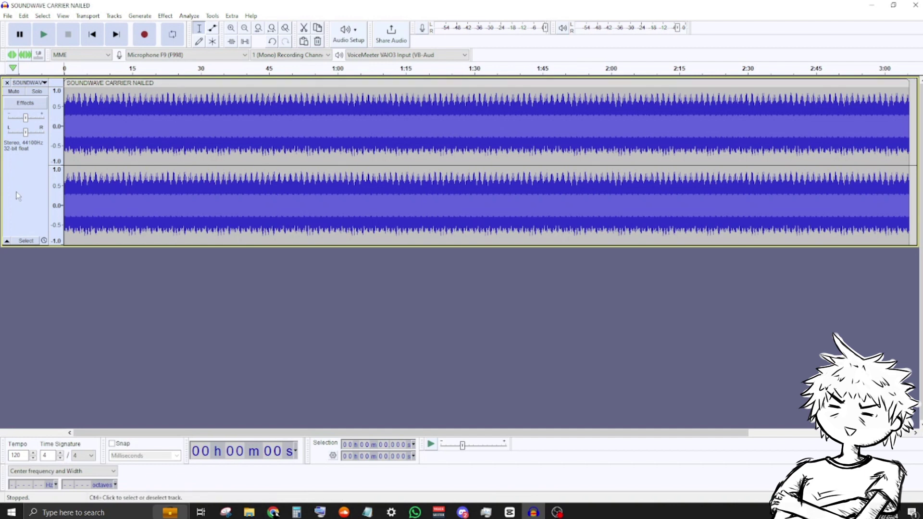
Split the stereo carrier to mono and delete the top channel
right_click(17, 196)
mouse_move(20, 196)
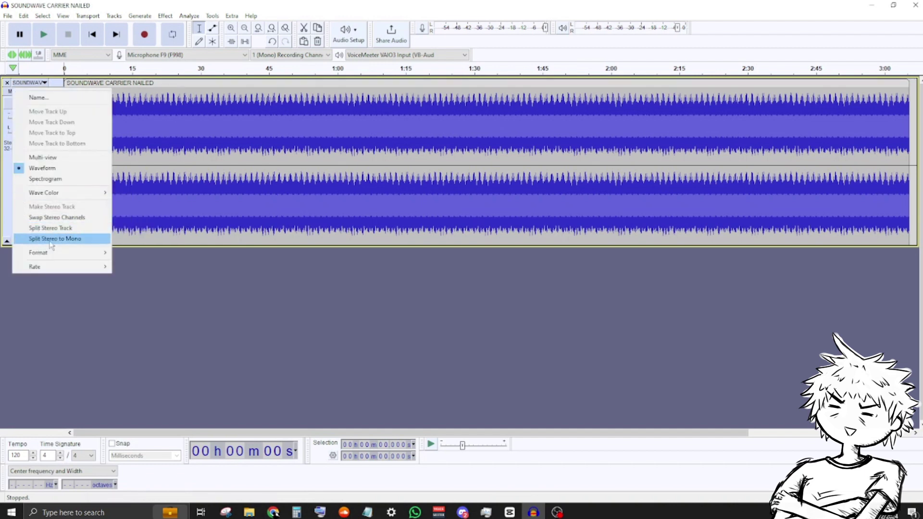
click(67, 239)
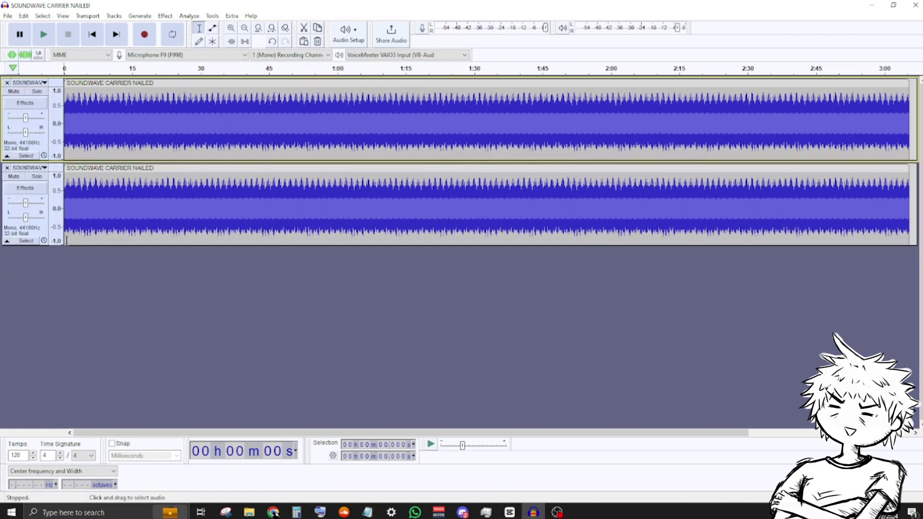
click(7, 84)
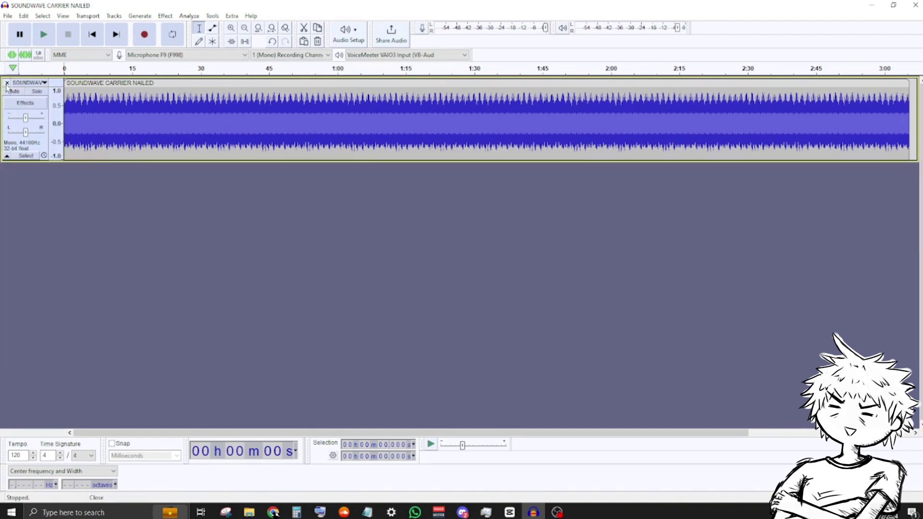
Add an empty mono track, Audio 1, and set a start point in it
right_click(51, 213)
click(88, 219)
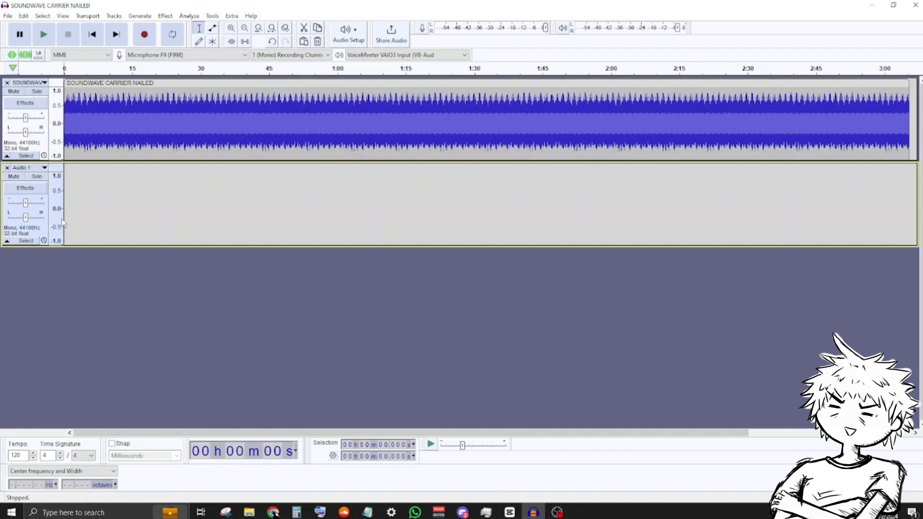
click(77, 198)
click(76, 198)
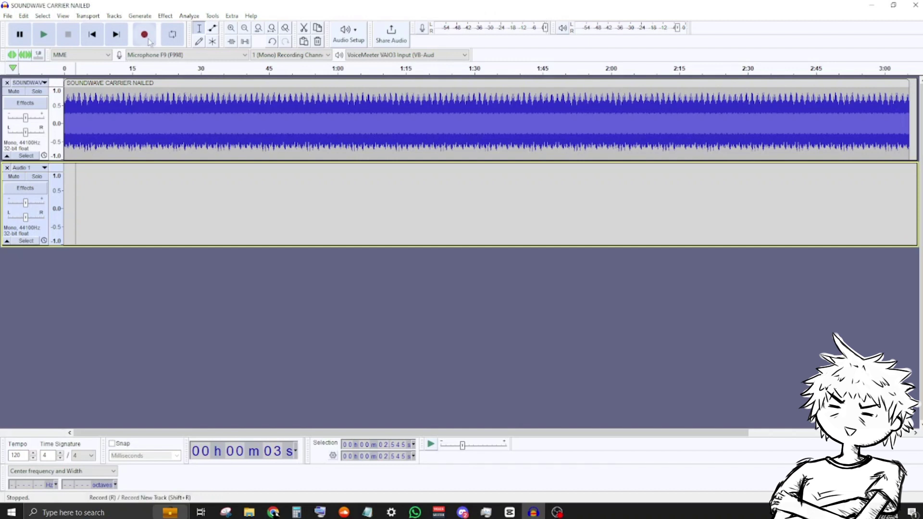
click(14, 91)
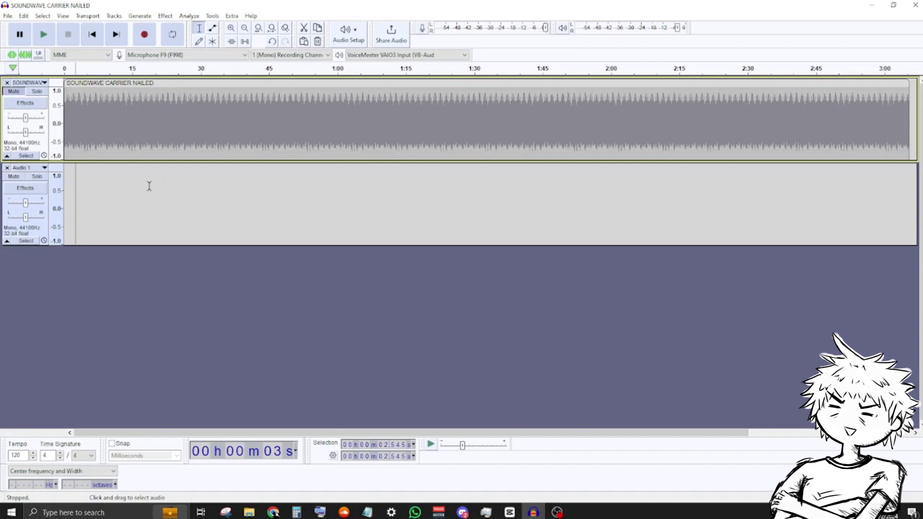
click(165, 15)
mouse_move(263, 90)
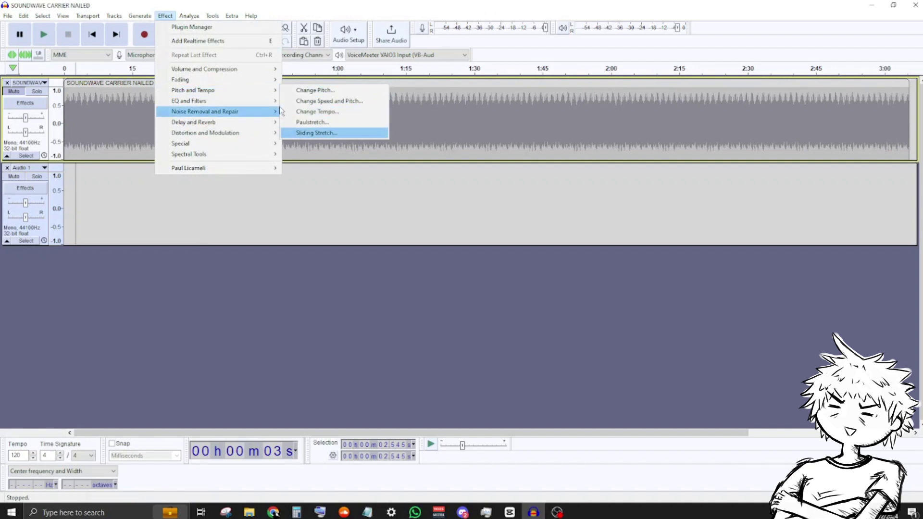
click(173, 320)
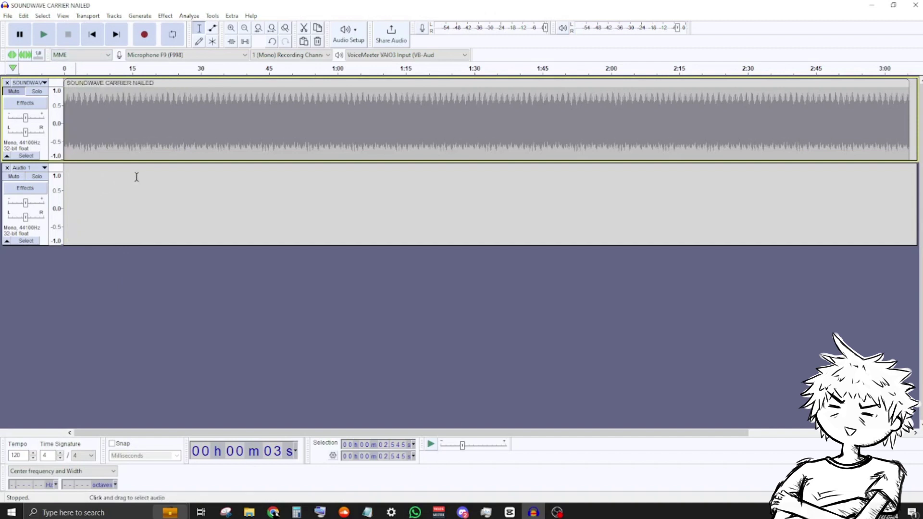
Dock Audacity left and Chrome right, showing the *TSB* Soundwave fan-dub video
drag(558, 4, 1, 6)
mouse_move(273, 512)
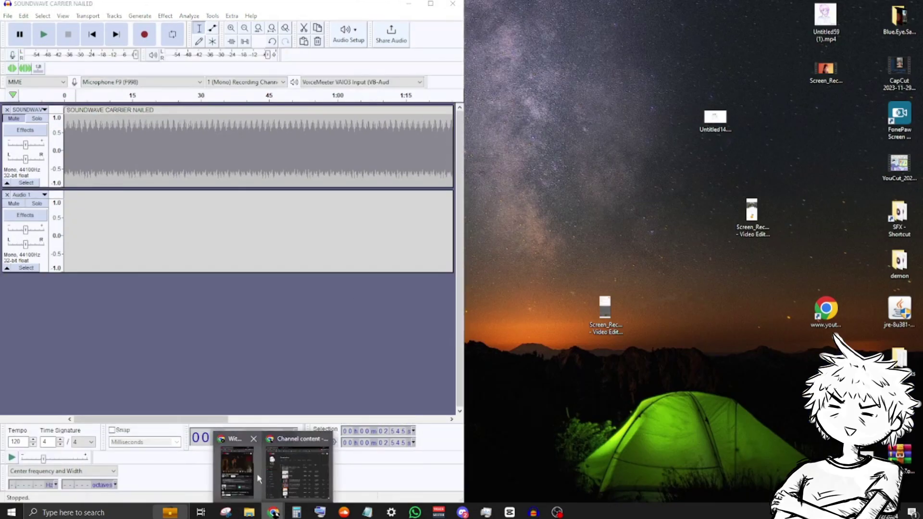
click(273, 478)
drag(422, 8, 921, 10)
click(647, 10)
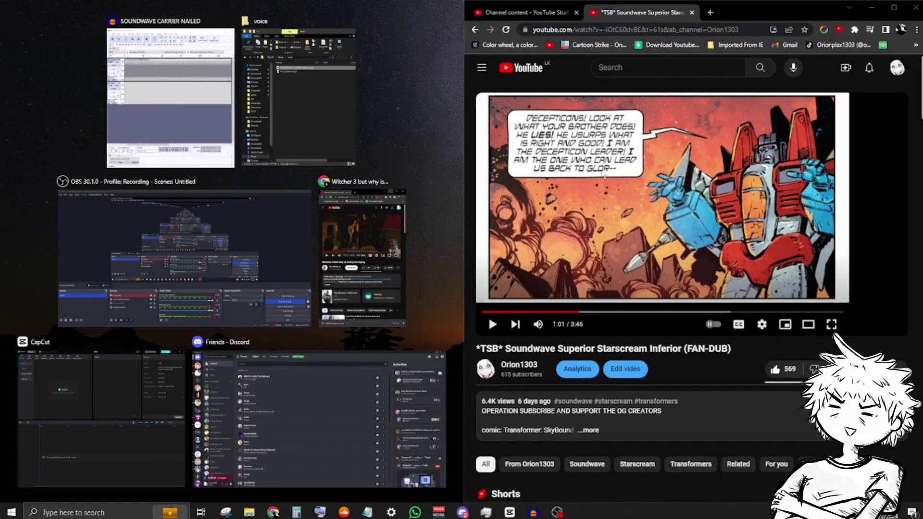
click(489, 316)
Scroll to the comments, highlight one to read, and start recording into Audio 1
scroll(568, 276, down, 10)
scroll(568, 275, down, 4)
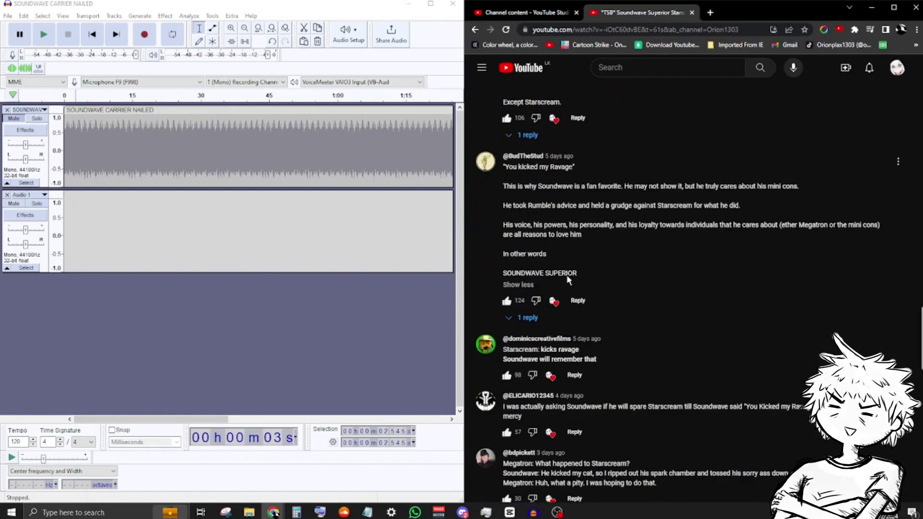
scroll(543, 239, down, 5)
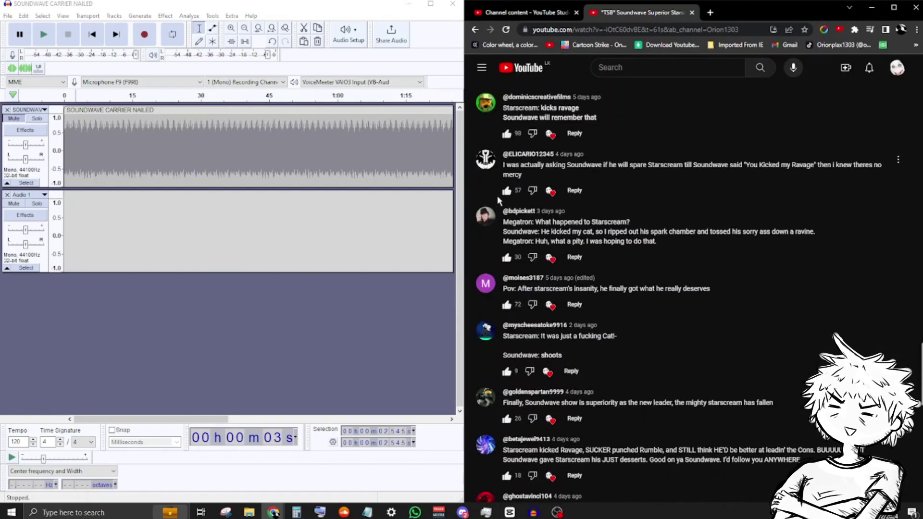
scroll(513, 165, down, 8)
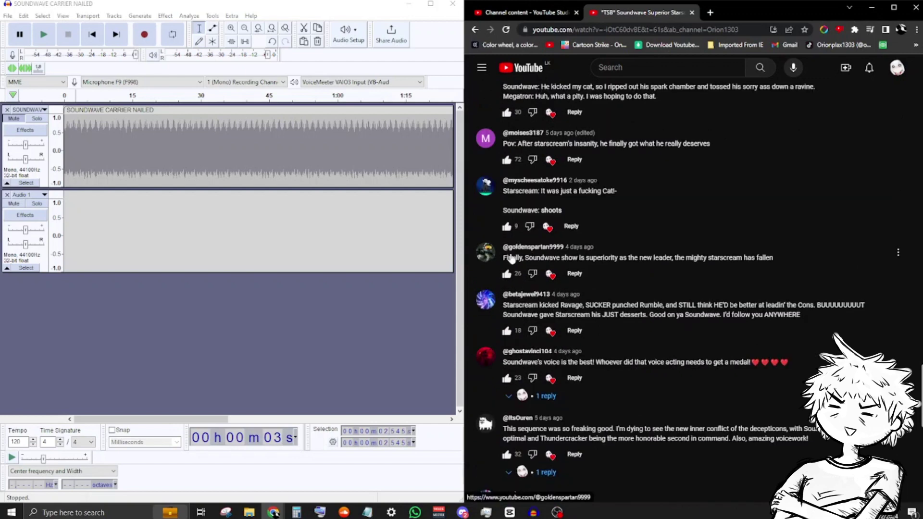
scroll(505, 272, down, 1)
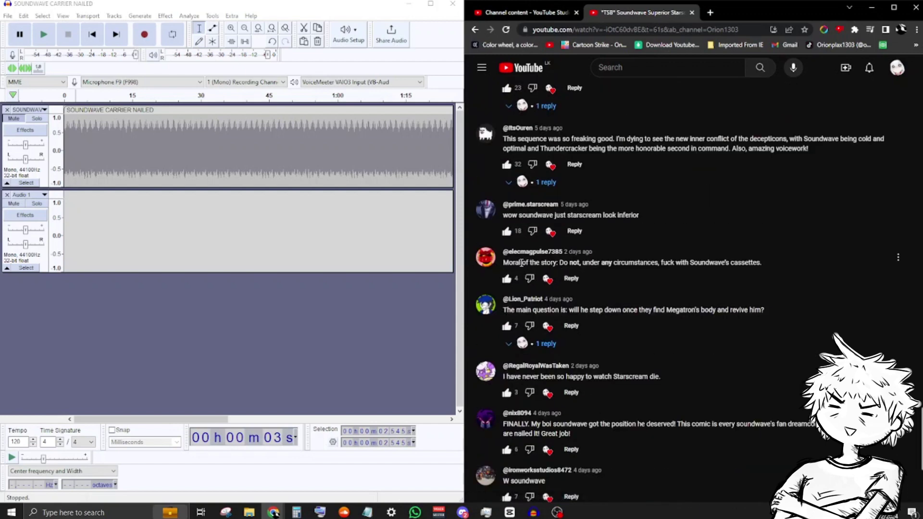
drag(505, 262, 767, 267)
scroll(709, 267, up, 1)
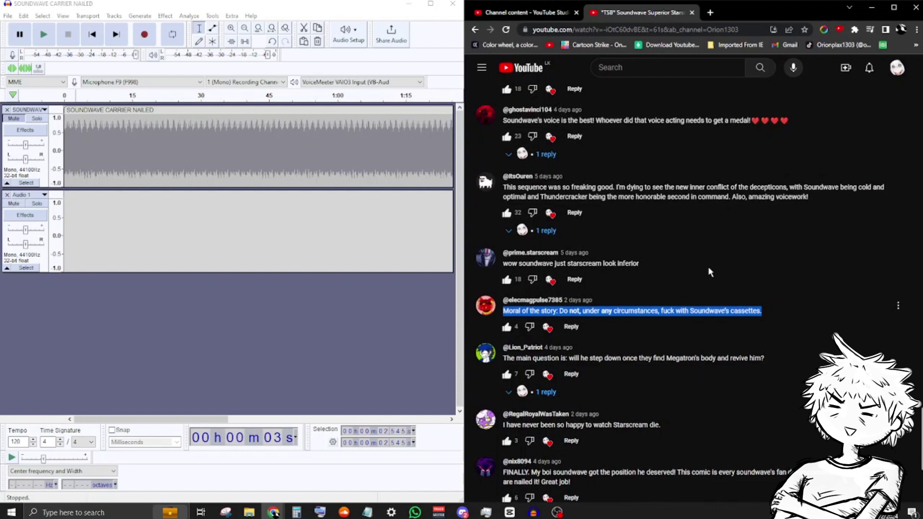
click(147, 35)
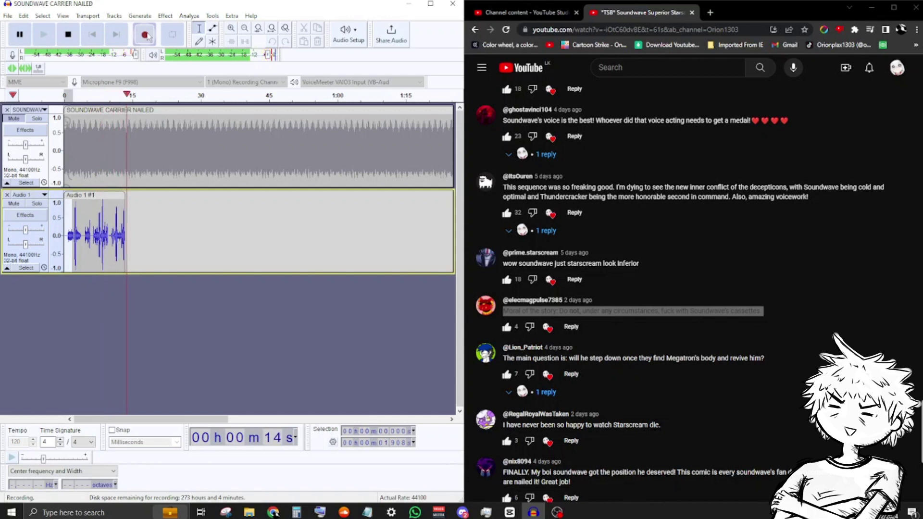
Stop the first take and record another voice clip with R
key(space)
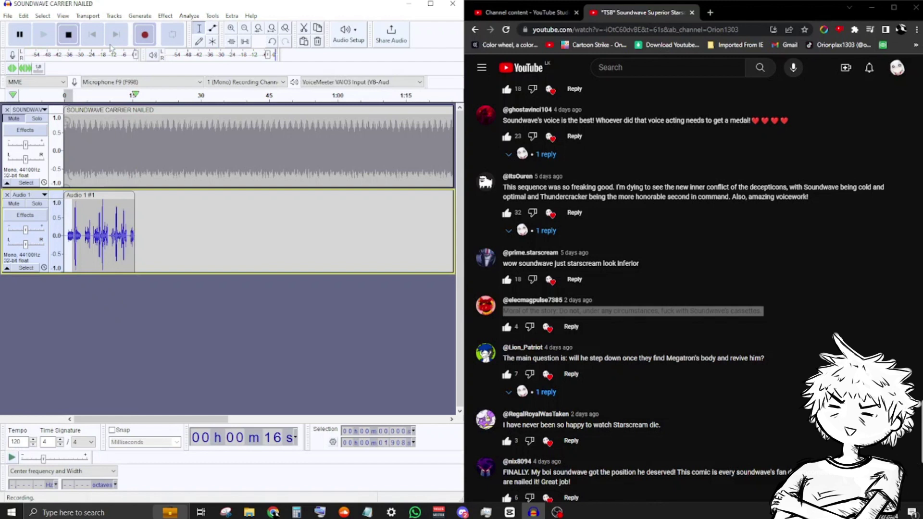
scroll(692, 289, down, 7)
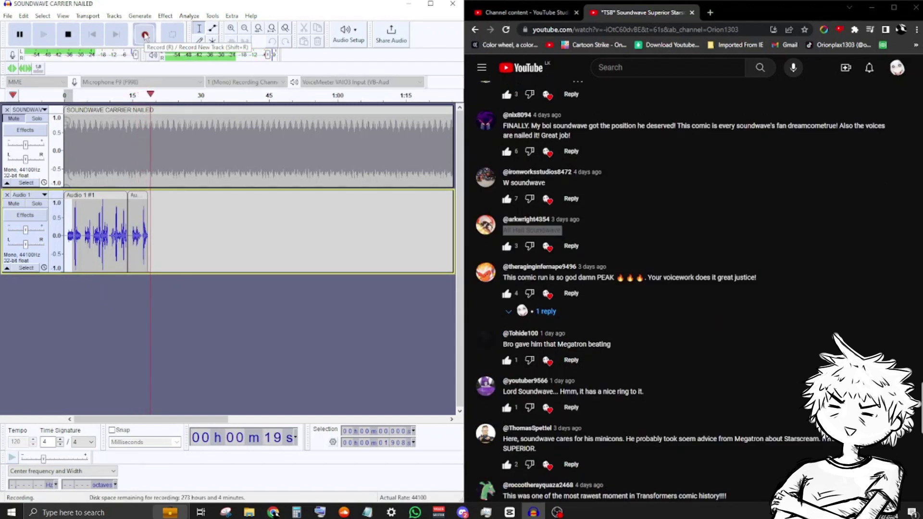
key(space)
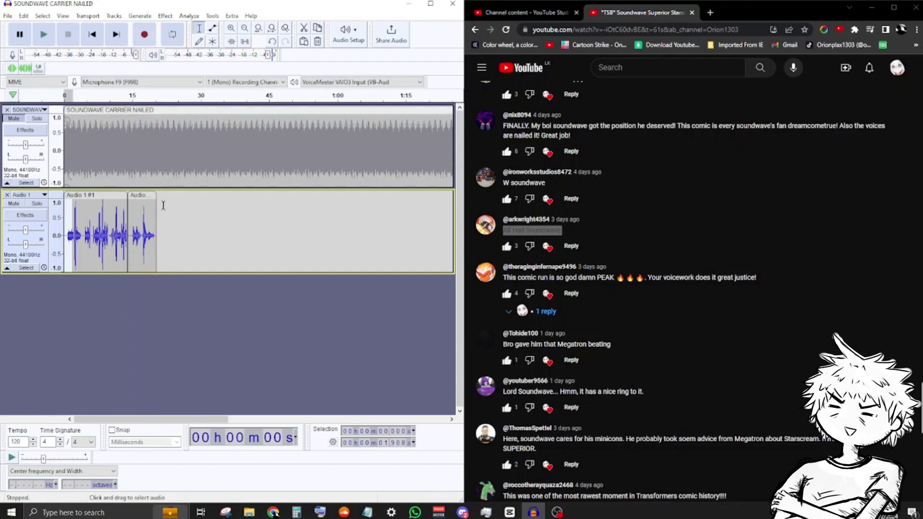
scroll(635, 226, down, 3)
key(r)
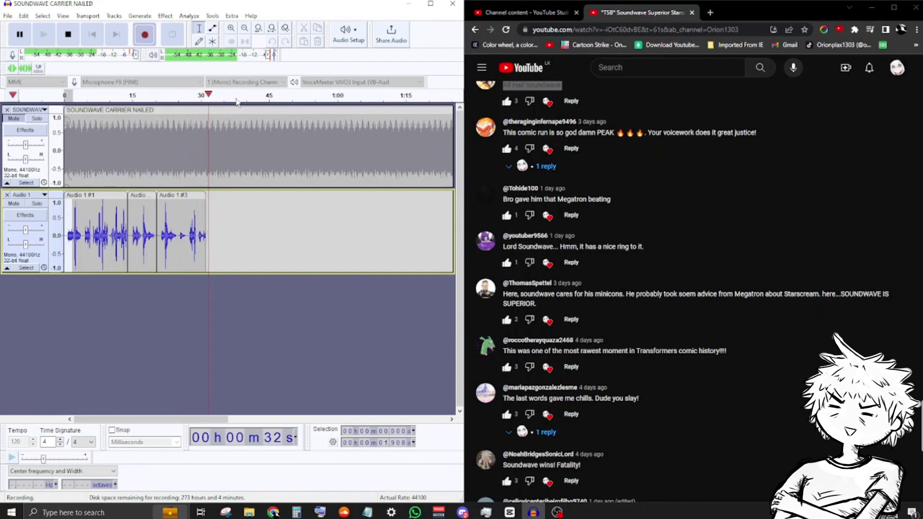
key(space)
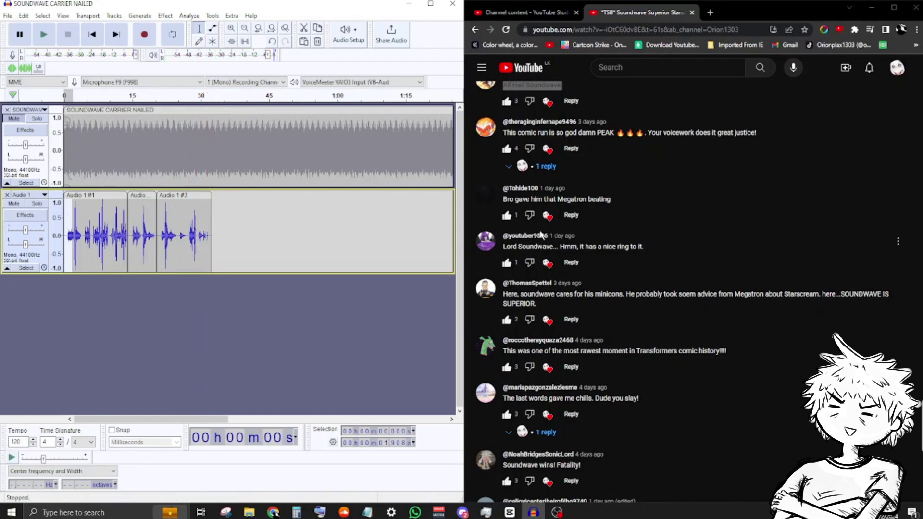
Scroll to the next comment and record voice clip #4
scroll(569, 226, down, 1)
scroll(569, 226, down, 1)
scroll(541, 337, down, 1)
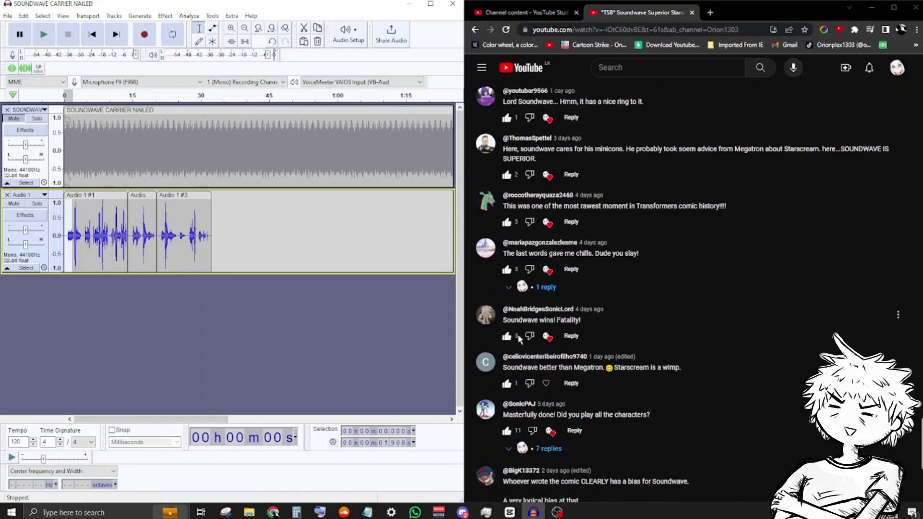
key(r)
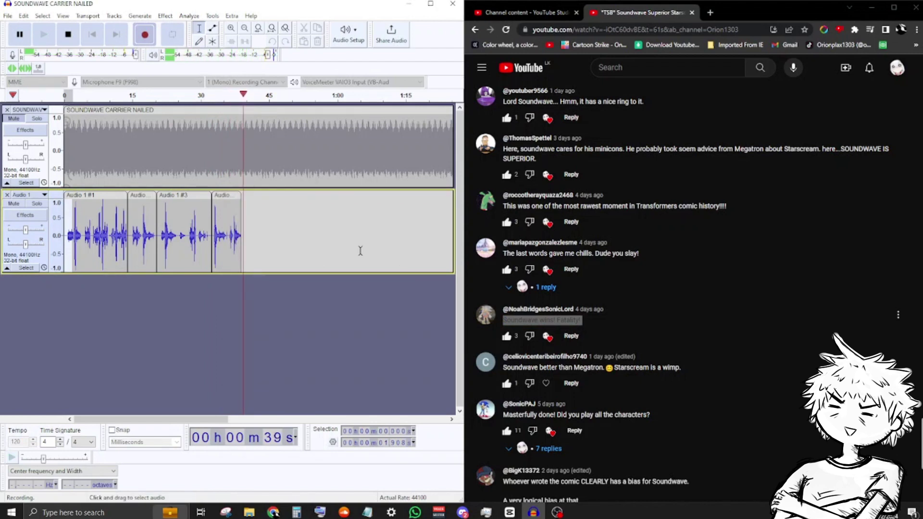
key(space)
Highlight another comment, record clip #5, and start recording clip #6
scroll(524, 343, down, 5)
triple_click(524, 343)
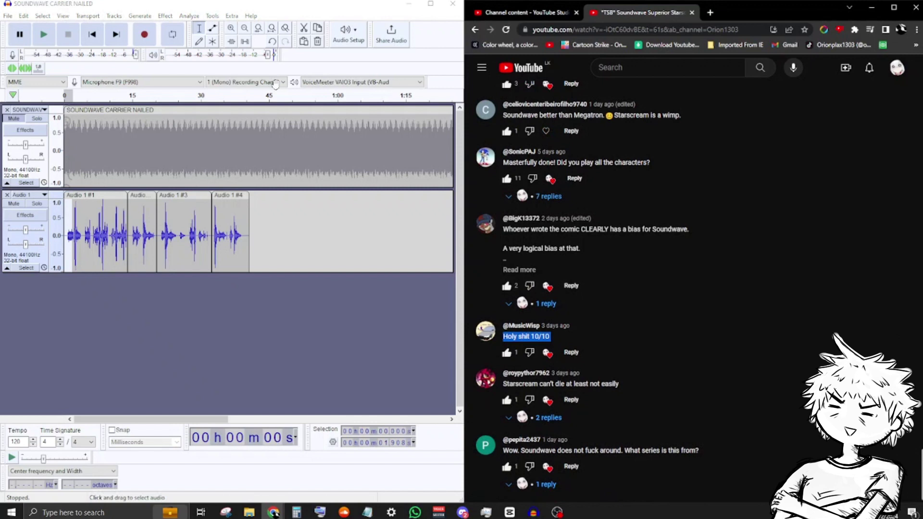
click(145, 35)
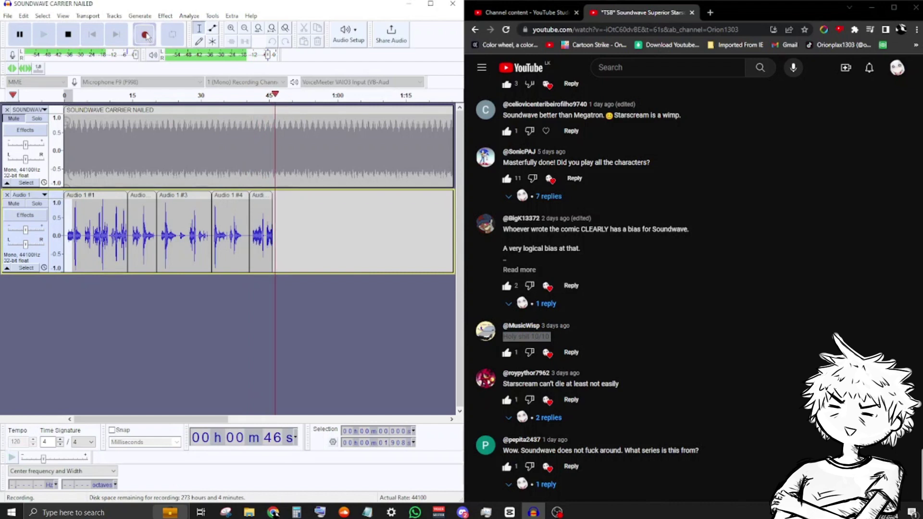
key(space)
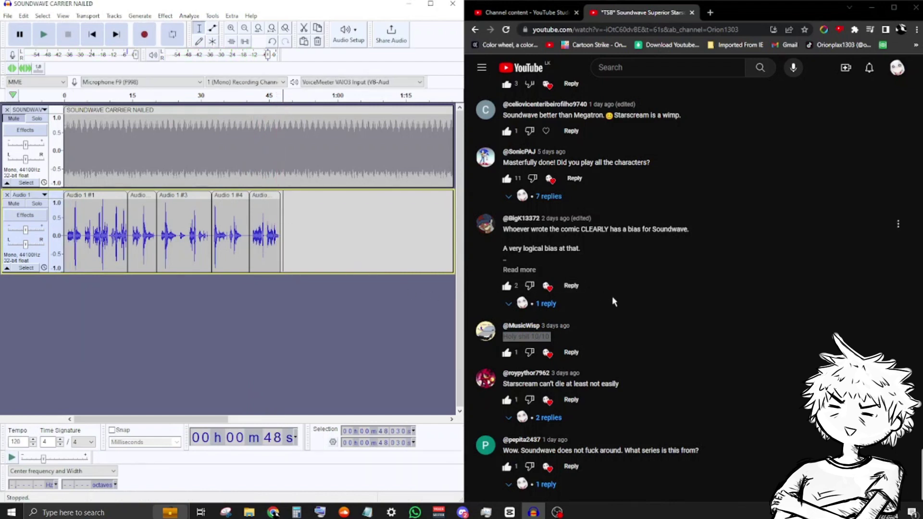
key(r)
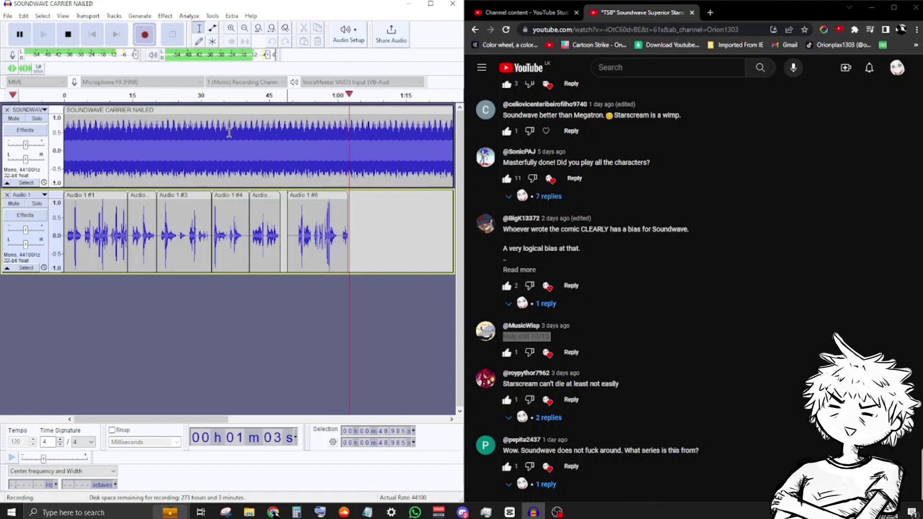
Stop the final take and slide the later voice clips left to close the gaps
key(space)
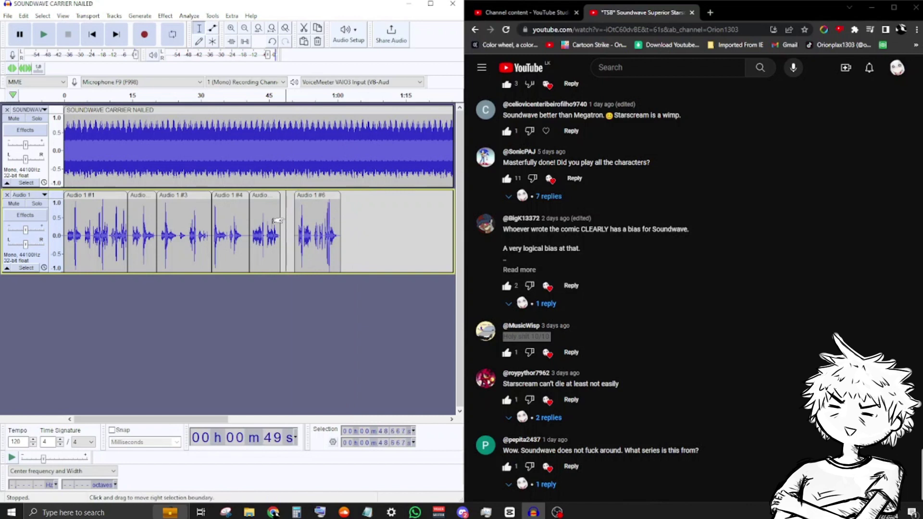
drag(313, 198, 287, 195)
click(263, 210)
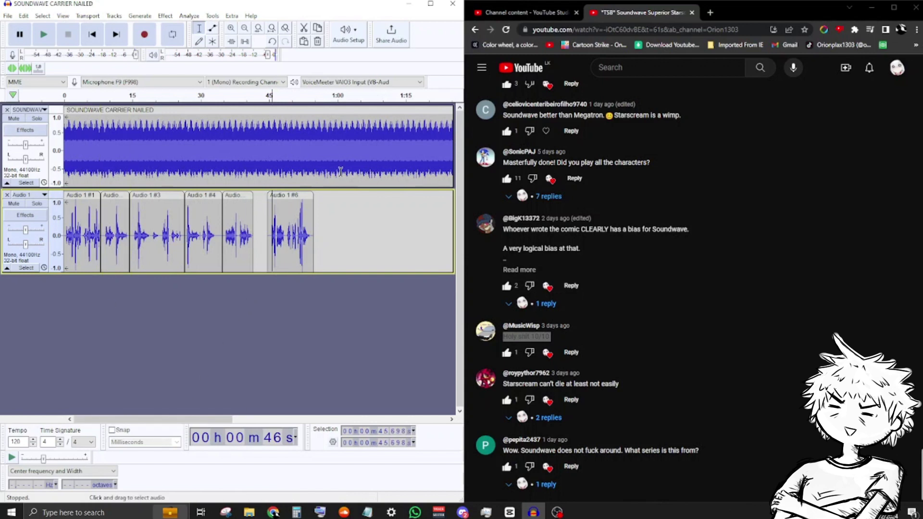
Split the carrier at 54.18 s and cut the leftover section after it
click(316, 121)
right_click(311, 134)
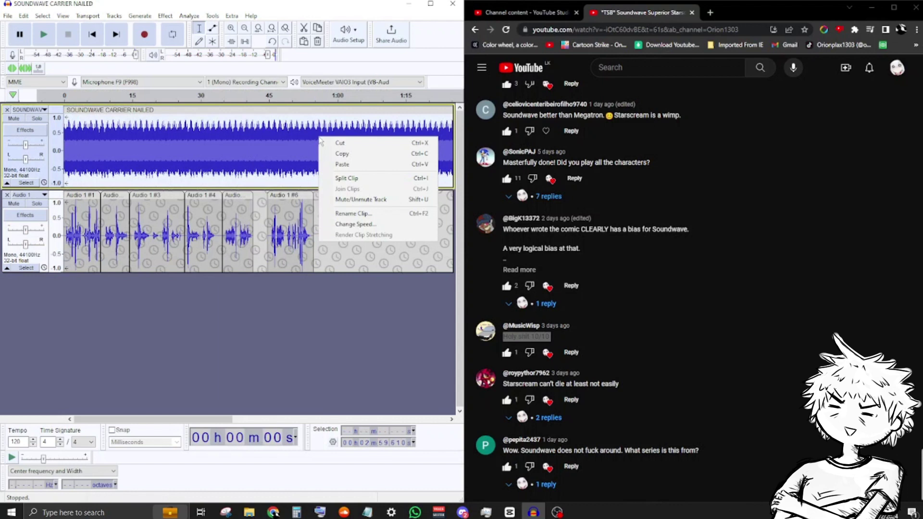
key(Escape)
right_click(325, 128)
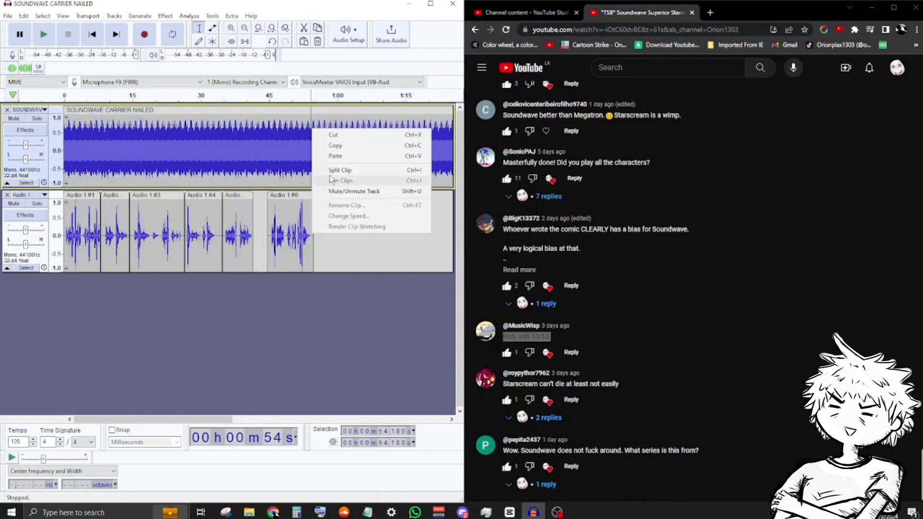
click(360, 169)
click(336, 150)
click(328, 153)
right_click(335, 152)
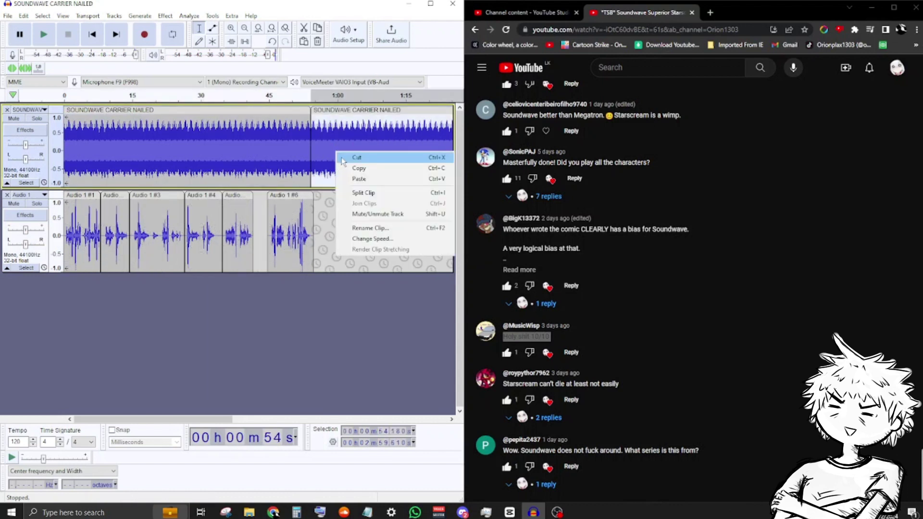
click(344, 157)
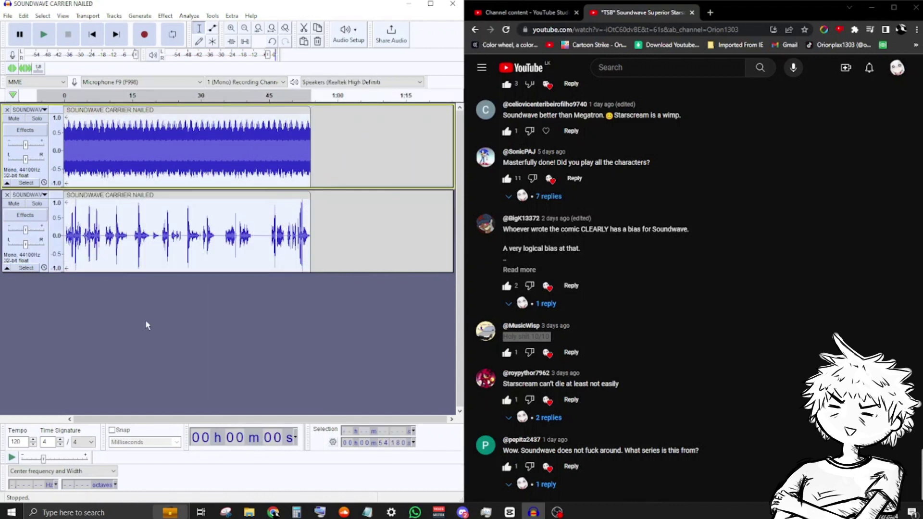
click(144, 320)
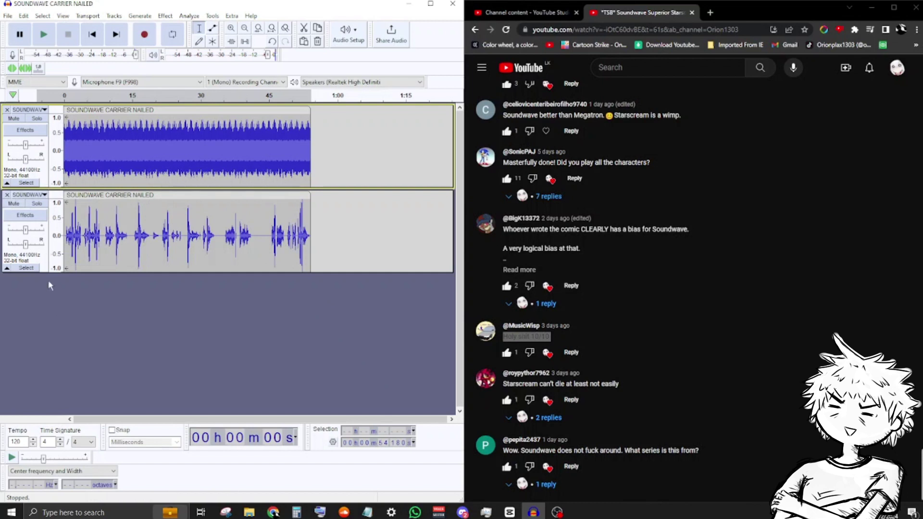
Move the voice track up above the carrier, then make them one stereo track
click(29, 195)
click(48, 223)
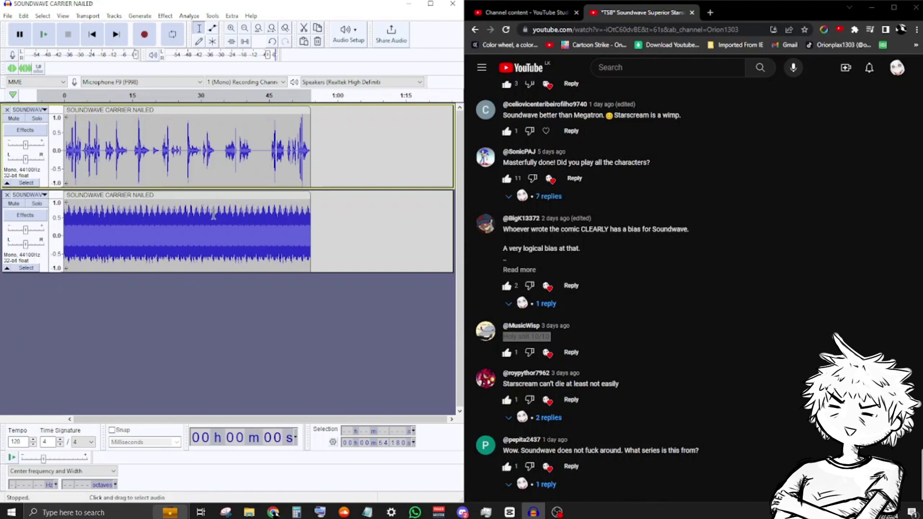
right_click(43, 175)
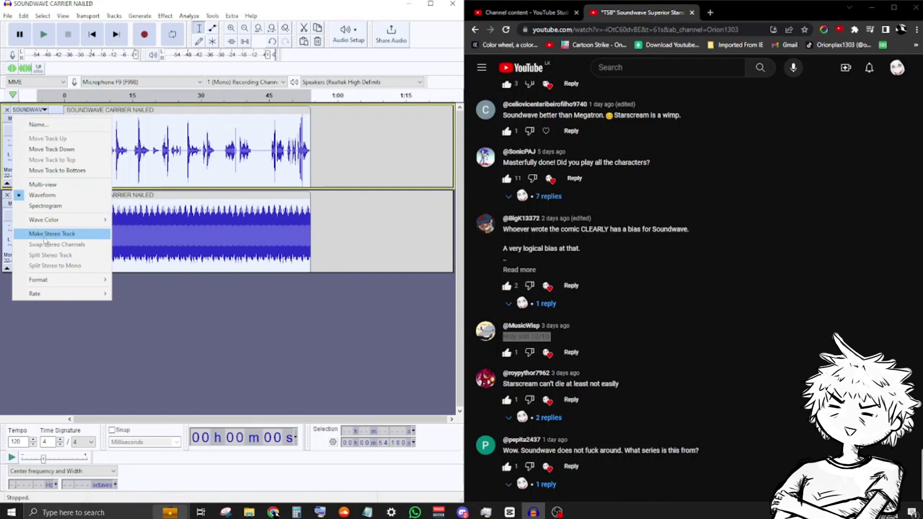
click(58, 234)
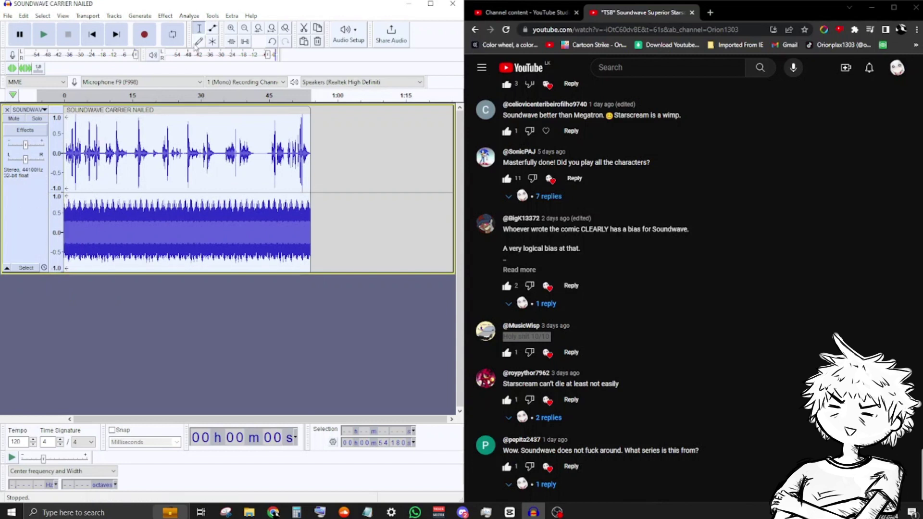
Preview and apply the Vocoder at distance 5.0, both channels, 132 bands
click(174, 18)
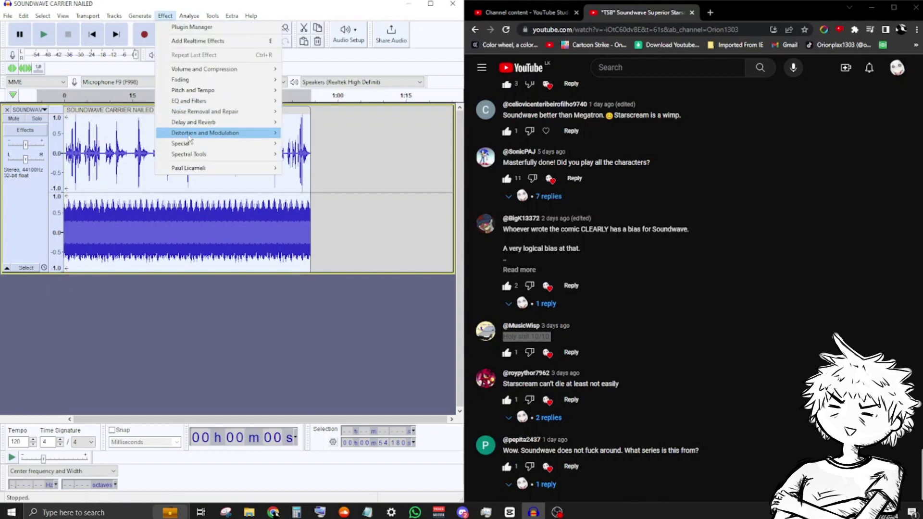
mouse_move(251, 138)
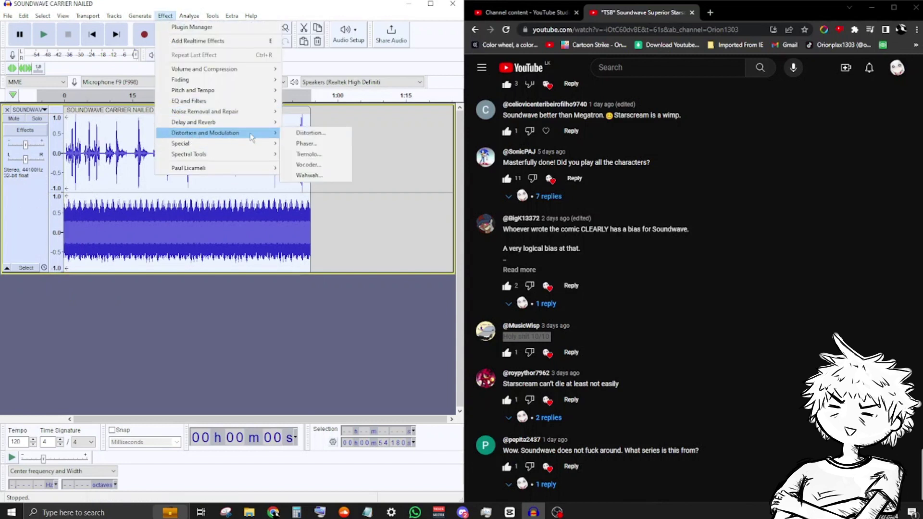
click(303, 166)
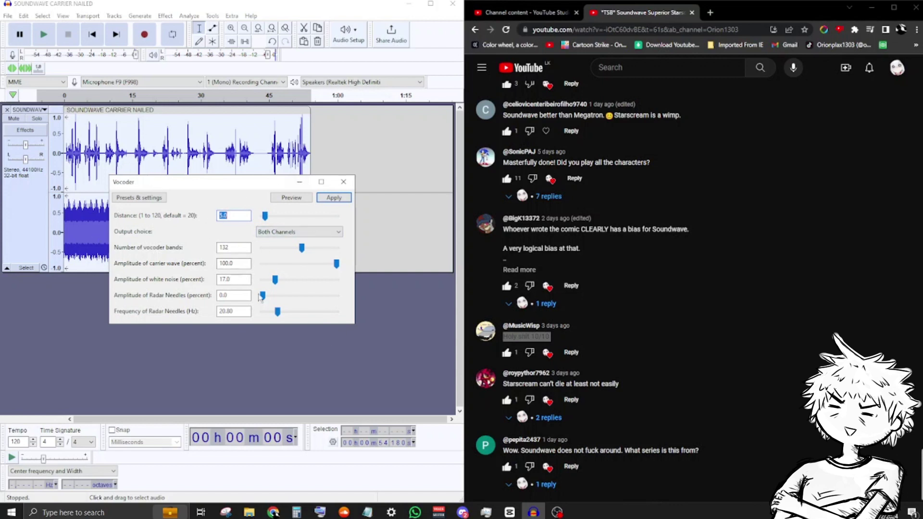
click(282, 199)
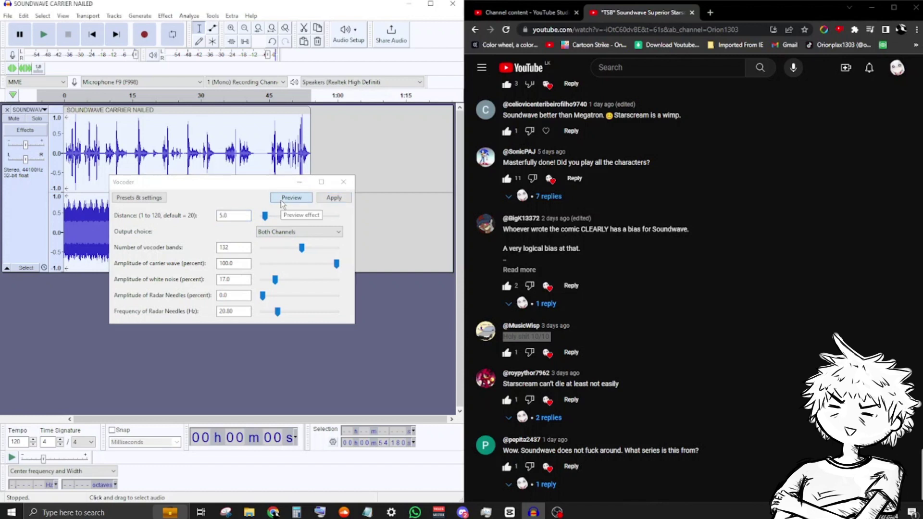
click(330, 198)
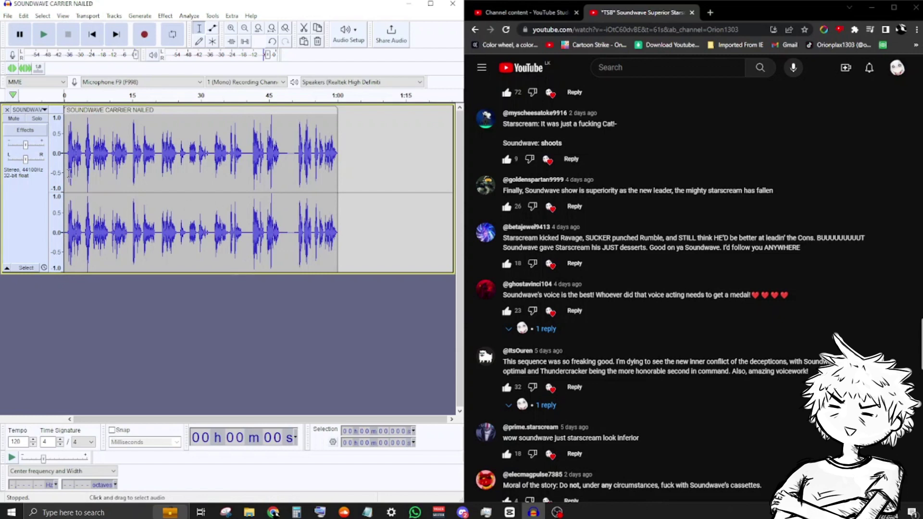
click(43, 34)
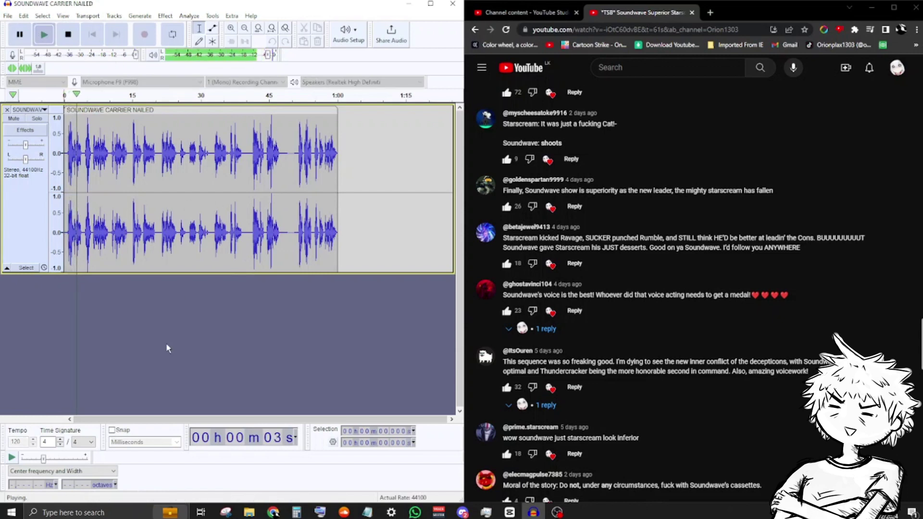
scroll(558, 206, up, 10)
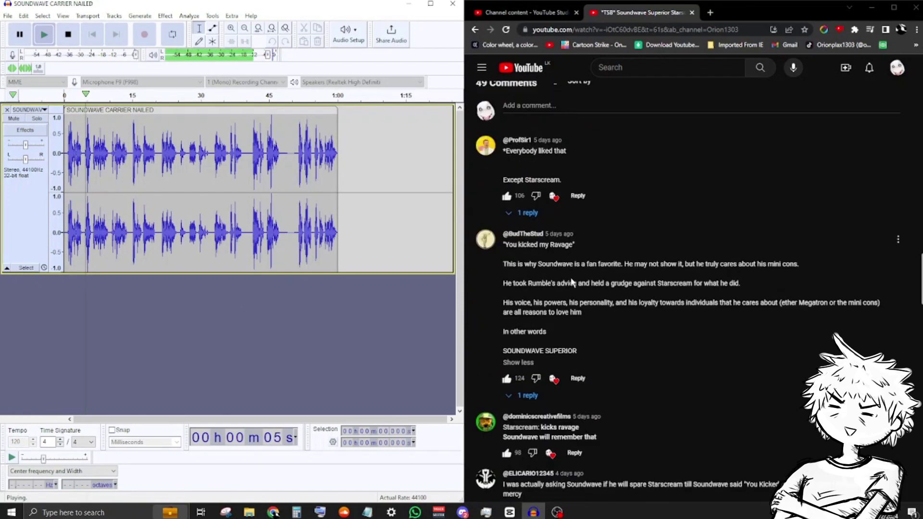
scroll(570, 278, down, 4)
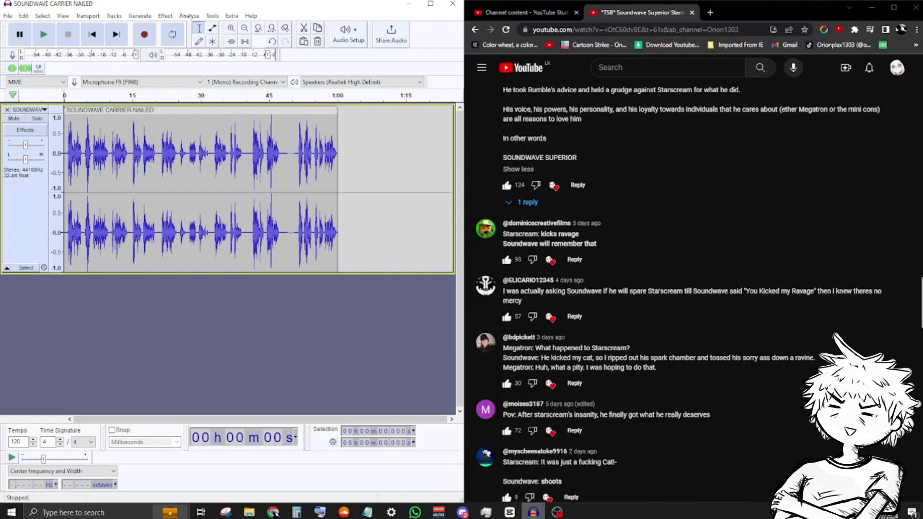
mouse_move(543, 516)
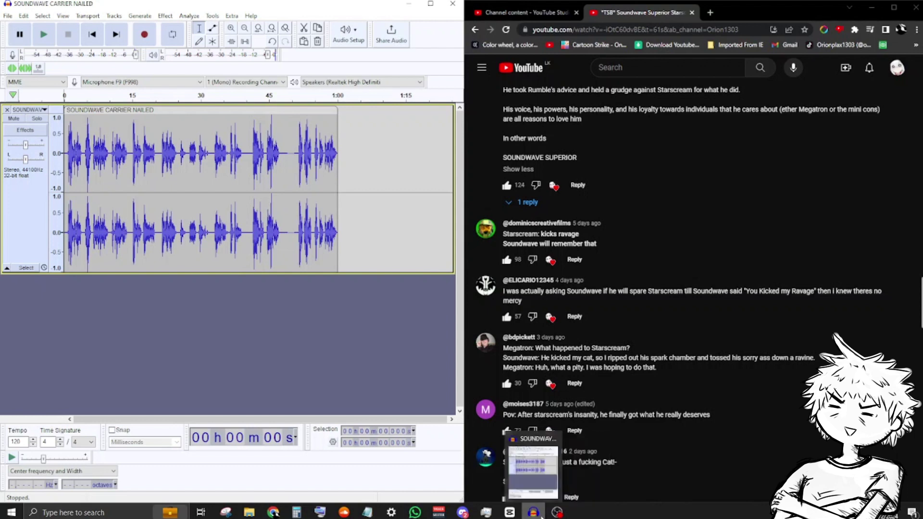